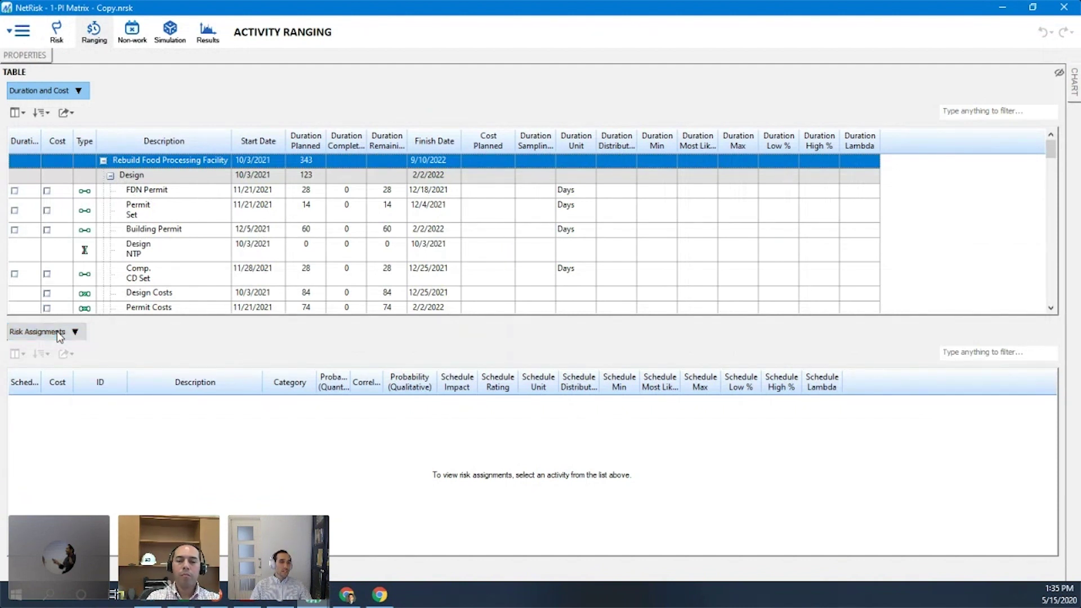
Hide the risk assignments table so that only the Duration and Cost activity table is shown
click(56, 331)
click(83, 383)
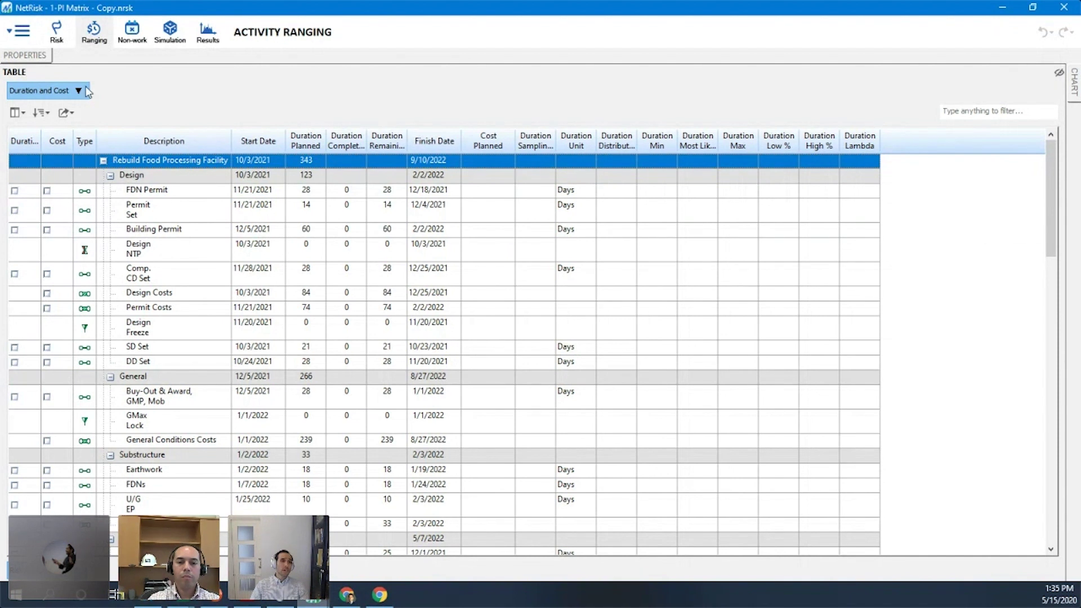
click(22, 32)
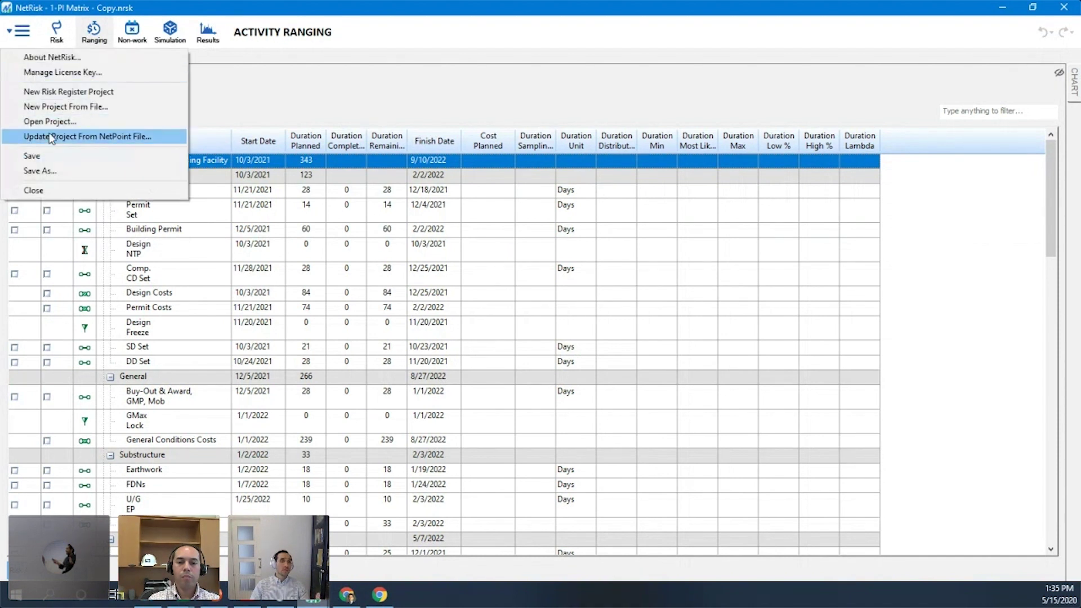
click(269, 90)
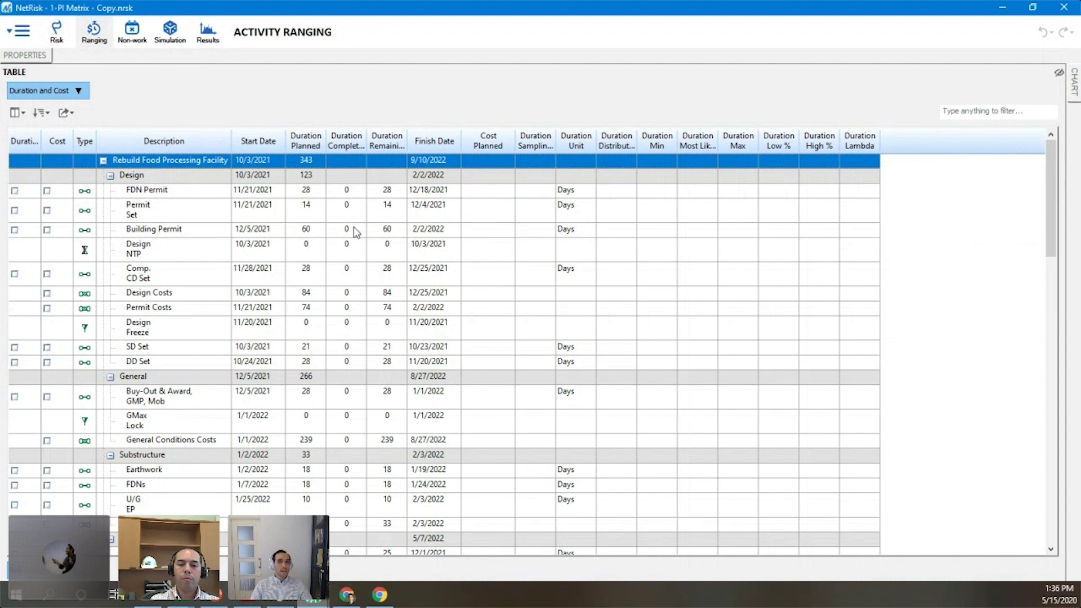
Set the FDN Permit activity's duration unit to % Variance and its duration distribution to Triangular
click(577, 191)
click(579, 191)
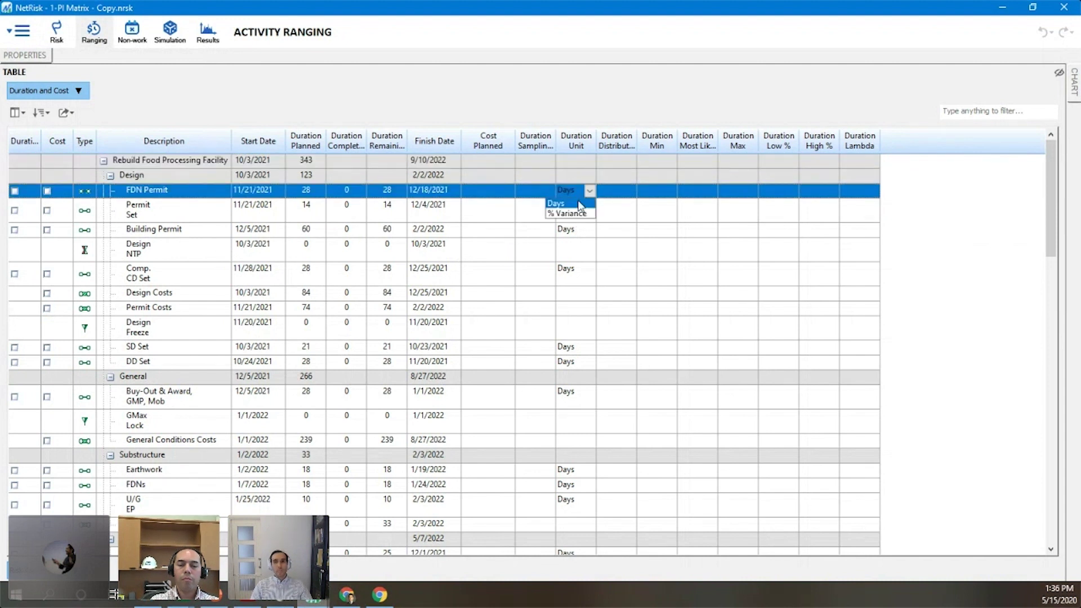
click(575, 214)
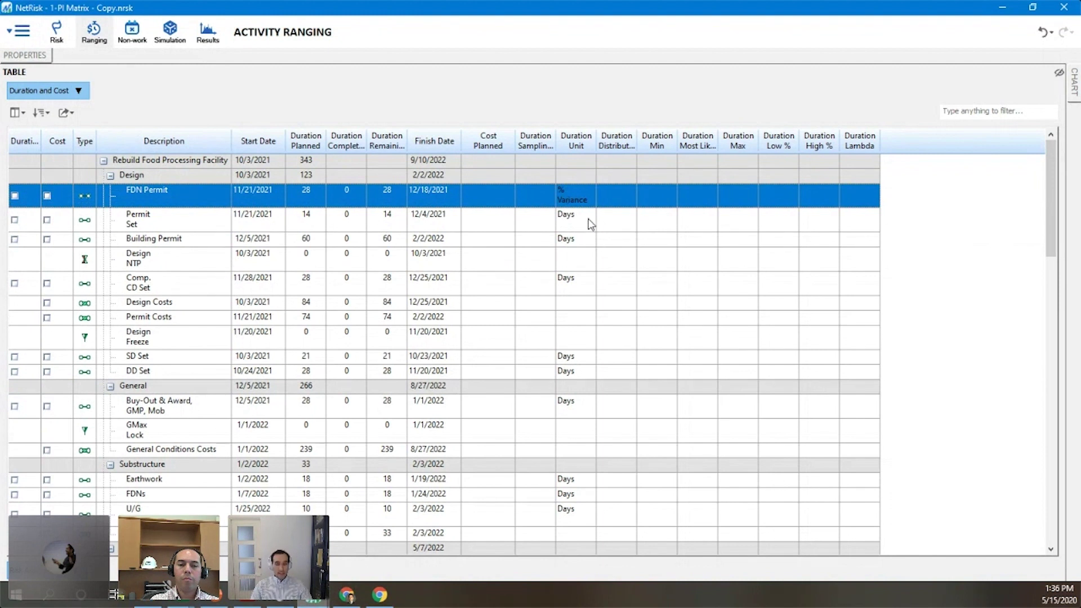
click(619, 201)
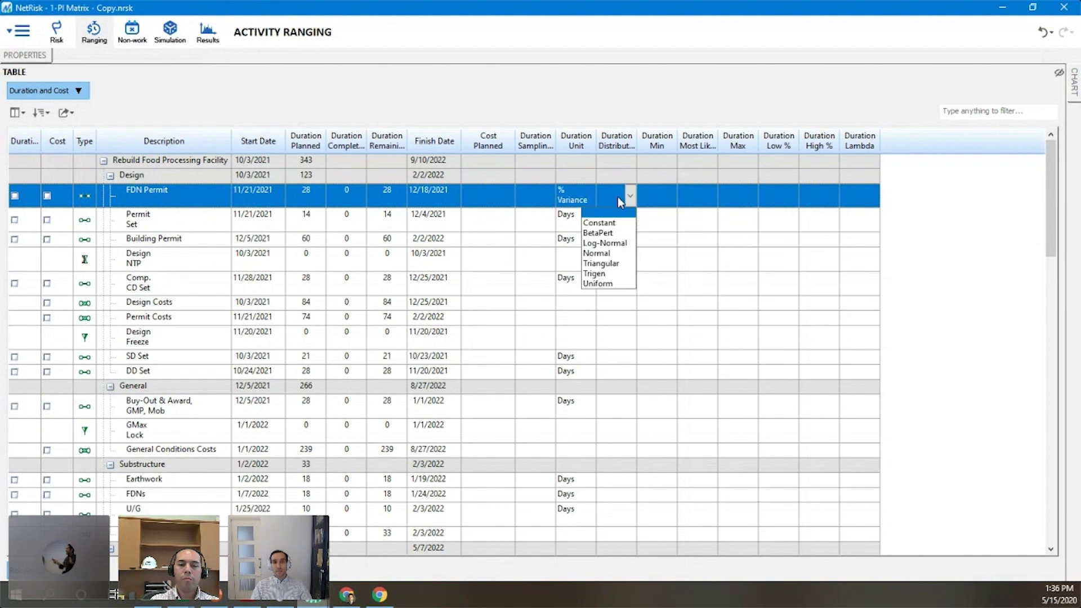
click(611, 263)
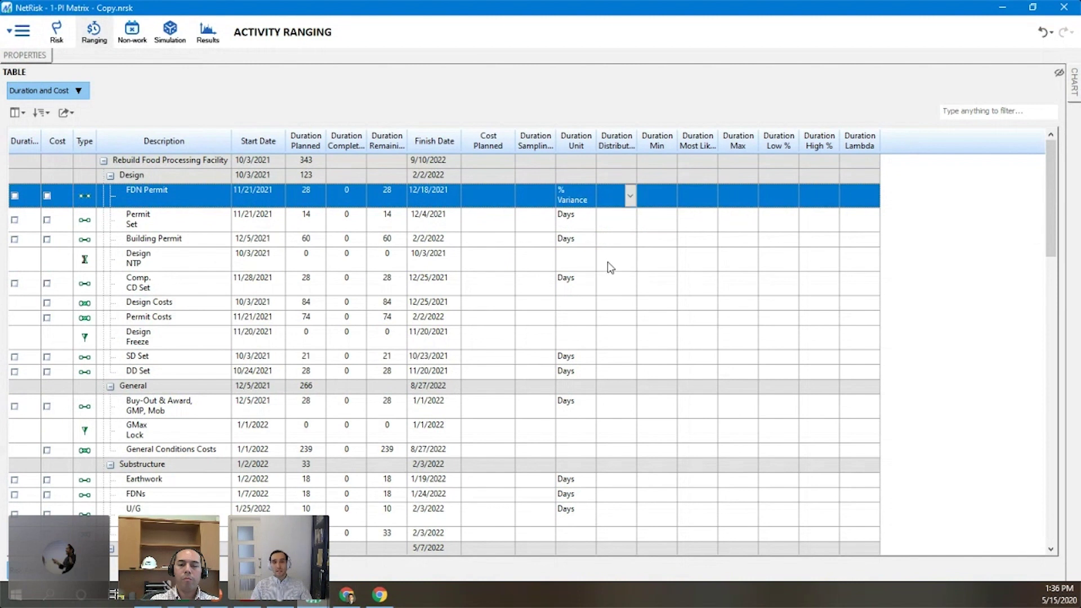
Set the FDN Permit activity's duration range to a minimum of -10%, most likely 0% and maximum 15%
click(657, 201)
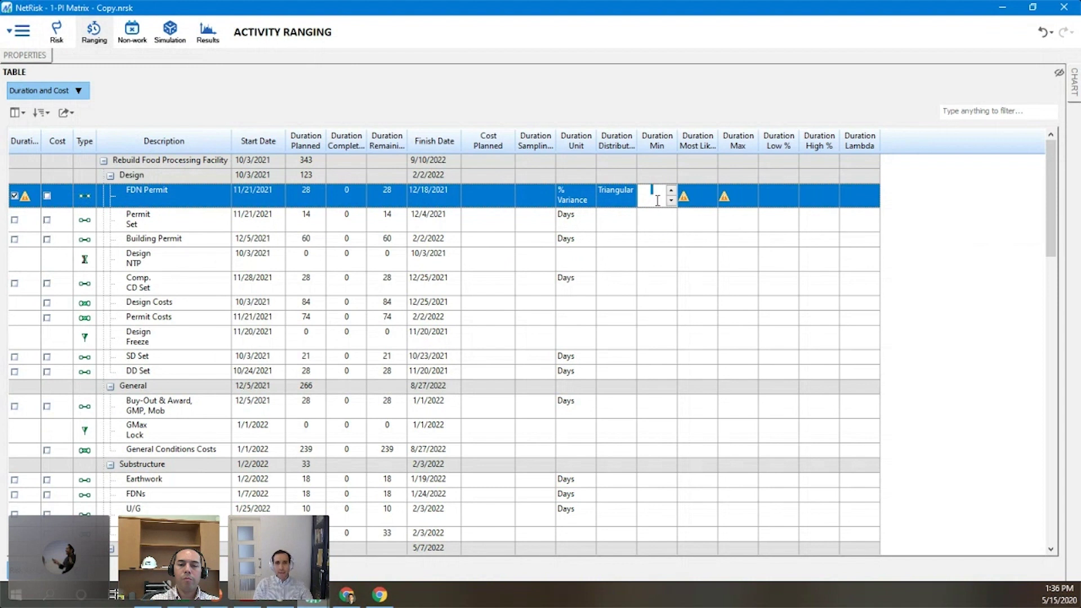
text(-10)
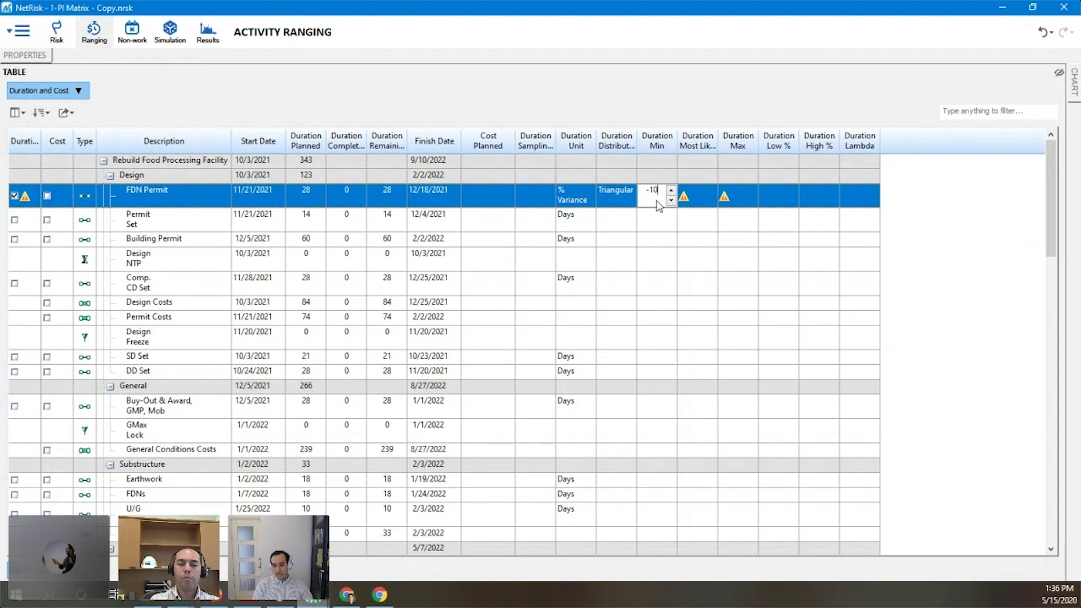
key(Return)
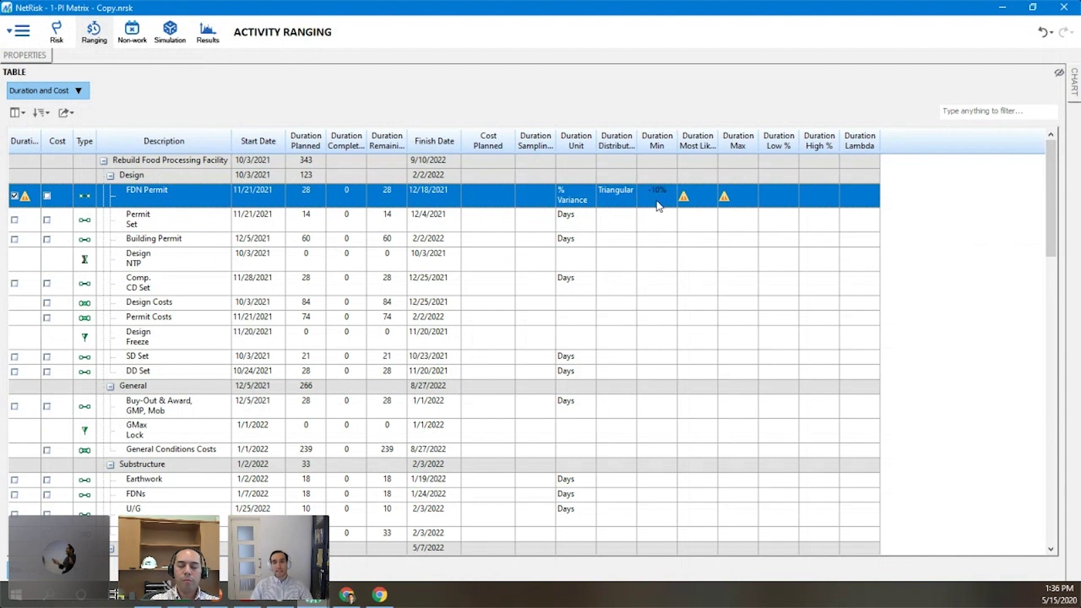
click(693, 195)
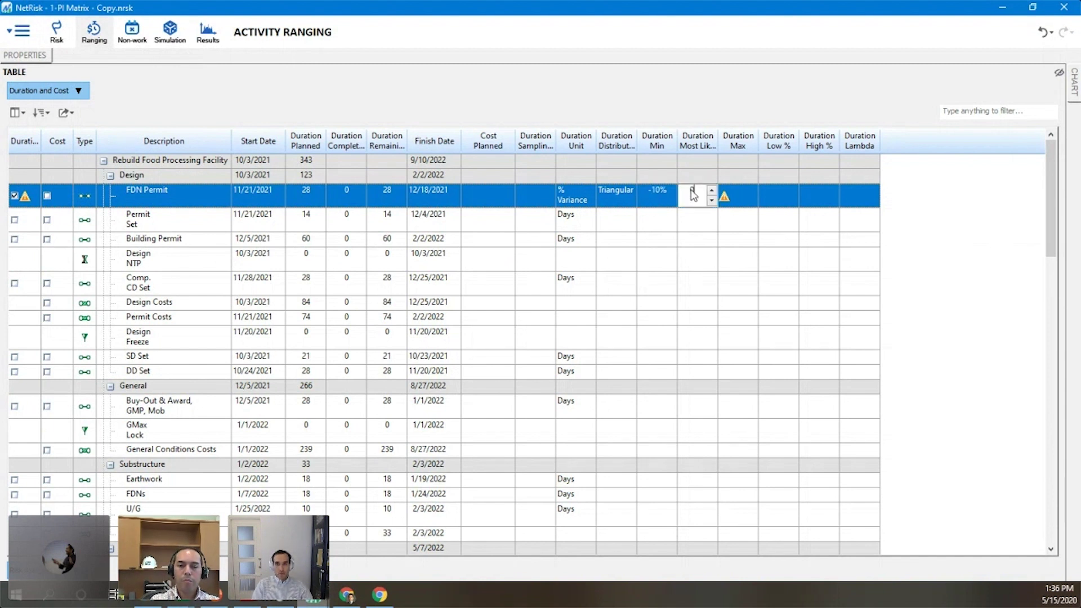
key(Return)
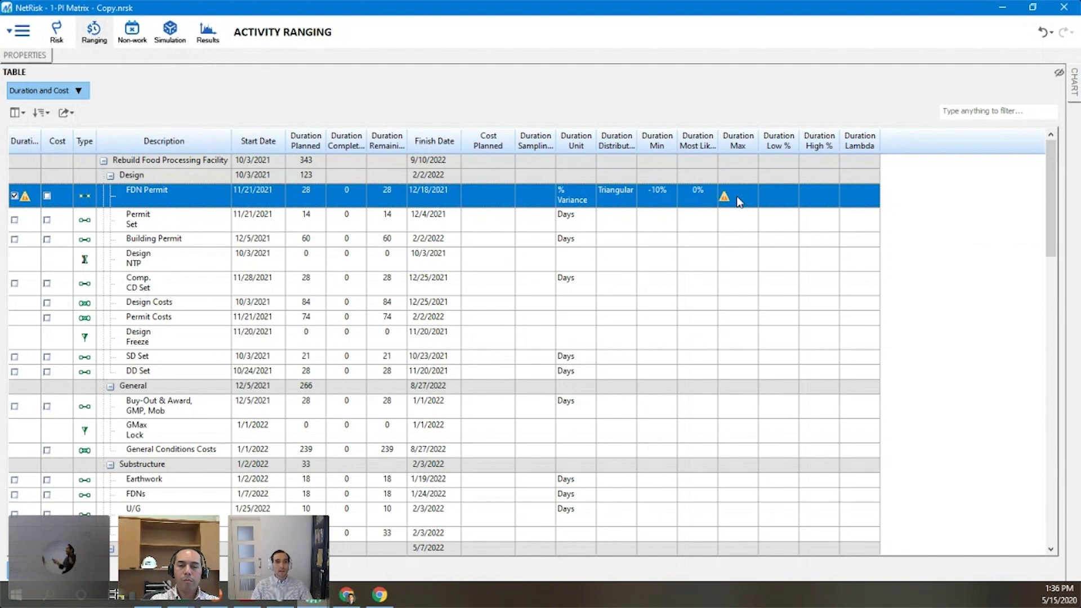
text(15)
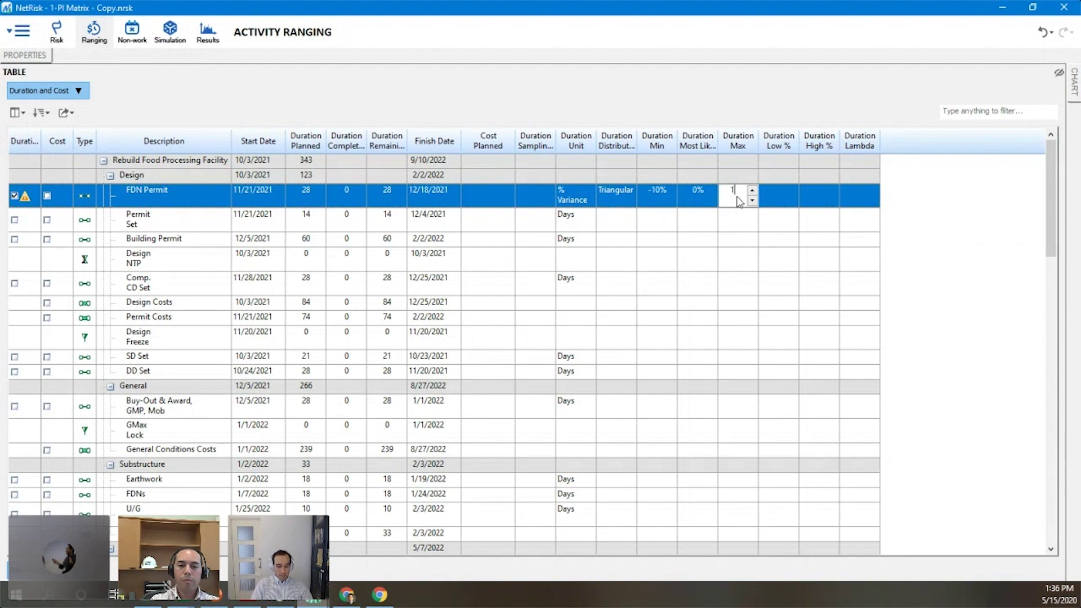
key(Return)
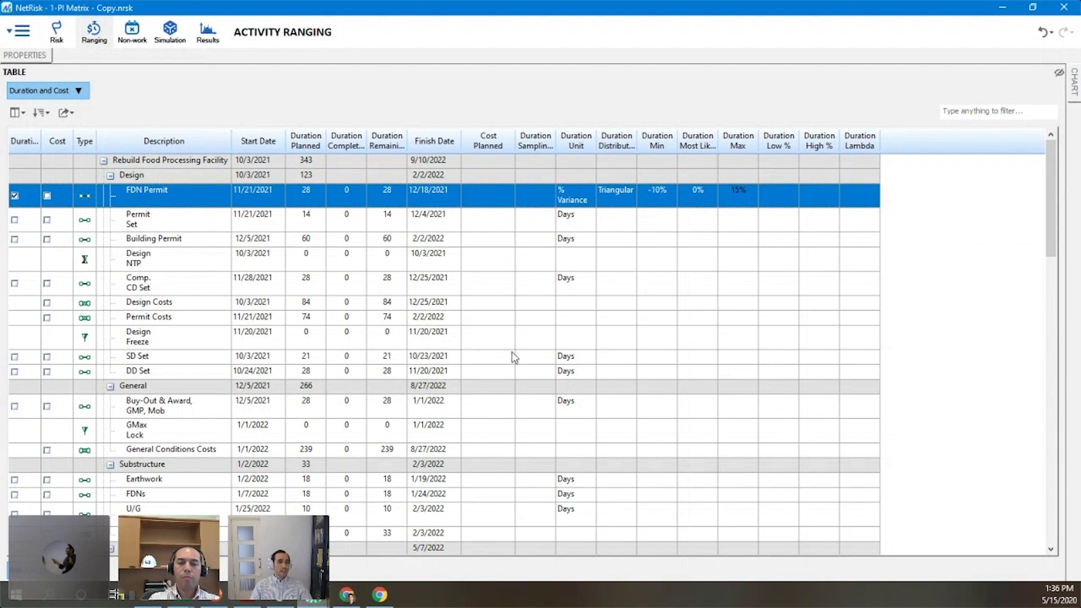
Fill all values from the FDN Permit row down through the DD Set row
shift+click(621, 371)
right_click(622, 377)
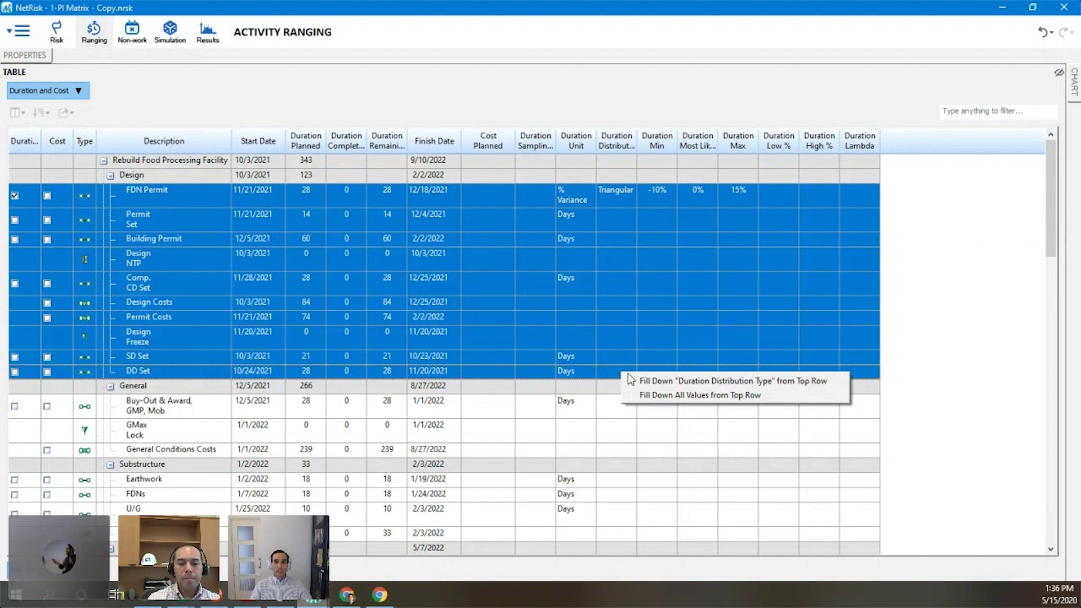
click(706, 396)
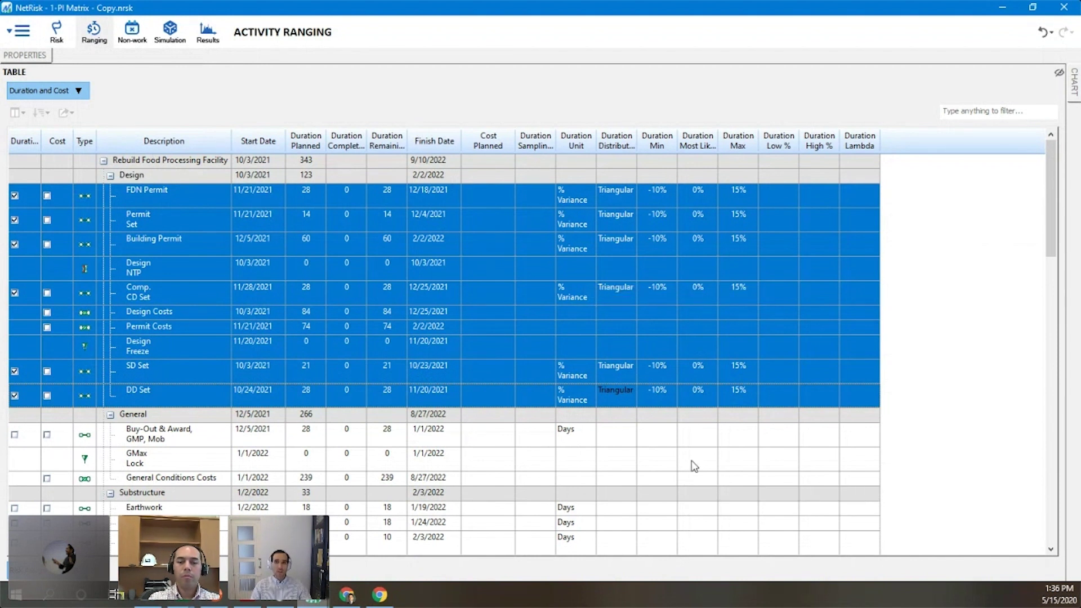
Undo the fill-down together with all changes made to the FDN Permit activity
click(1049, 33)
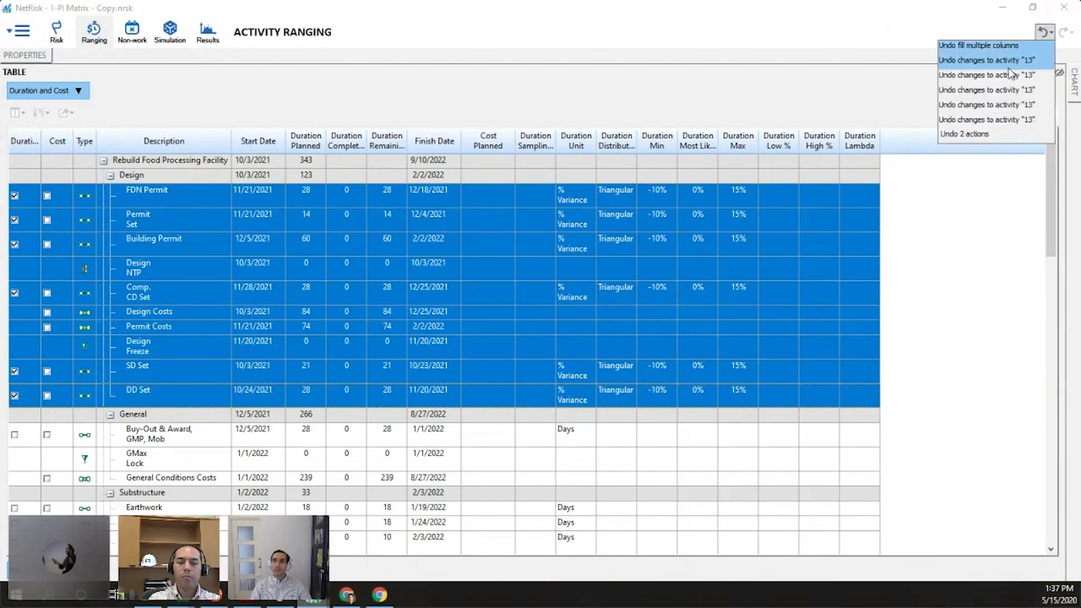
click(966, 124)
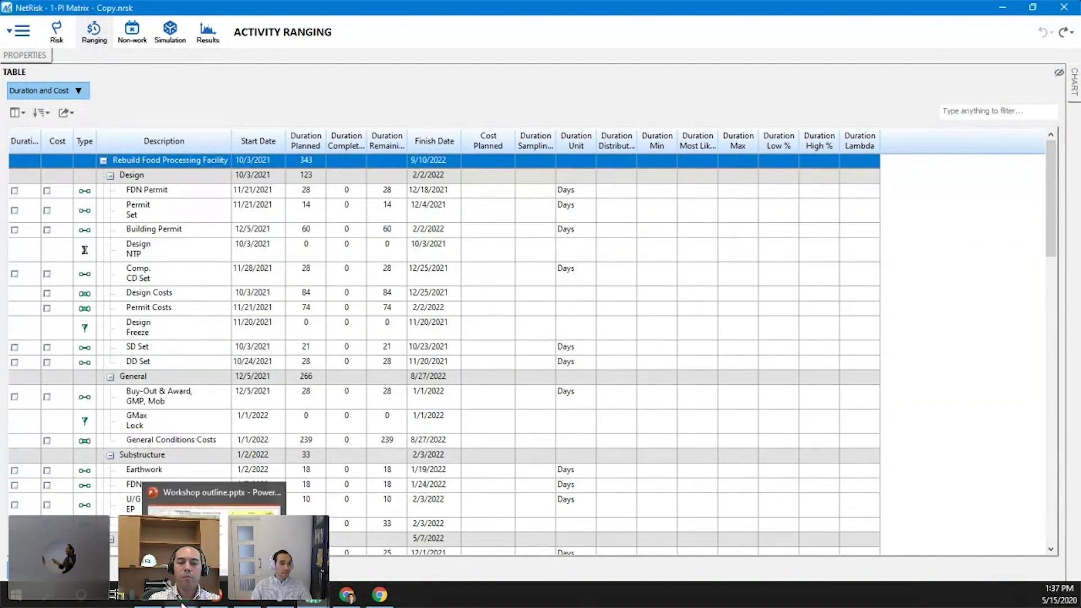
Switch to the NetRisk Excel Templates.xlsx workbook in Excel and open the sheet listing activity distributions and duration ranges
mouse_move(181, 601)
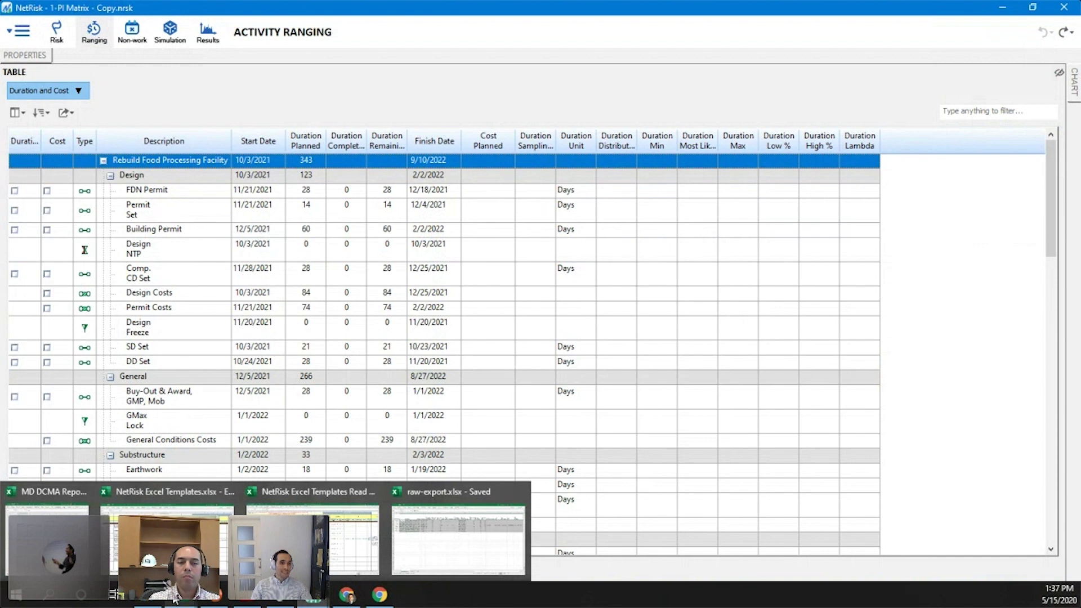
click(171, 519)
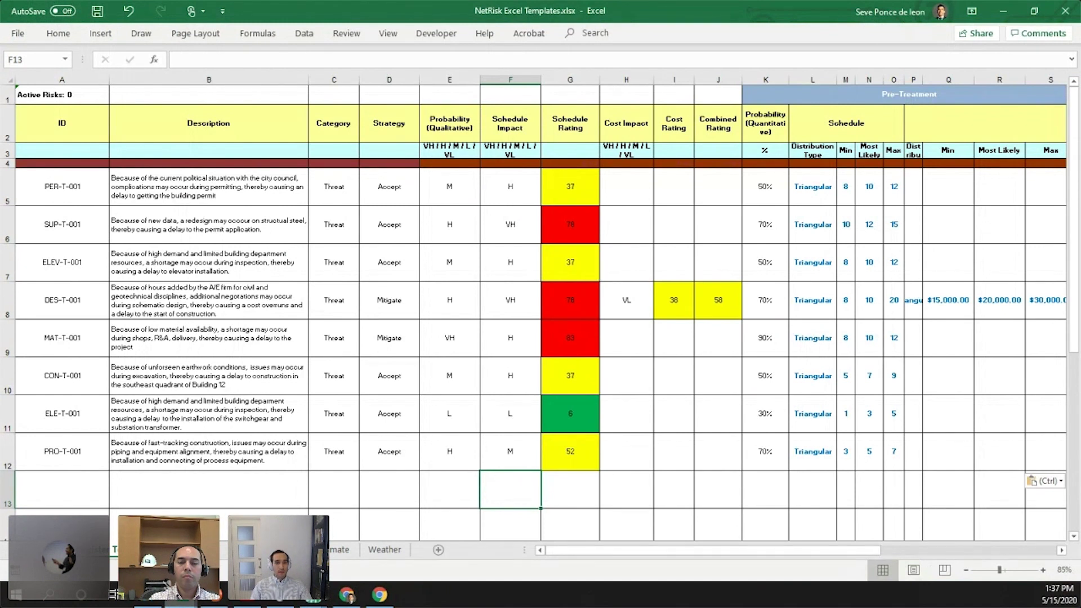
click(267, 554)
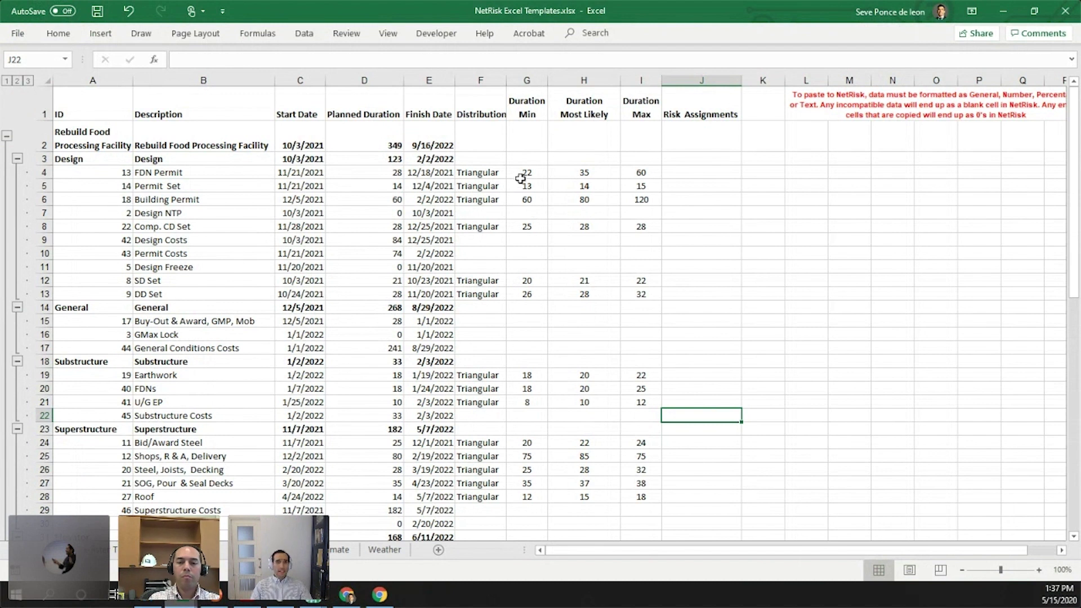
Copy the Duration Min, Most Likely and Max values in G4:I58, from FDN Permit down to Punchlist Core & Shell
drag(524, 173, 541, 457)
drag(528, 173, 637, 448)
key(ctrl+c)
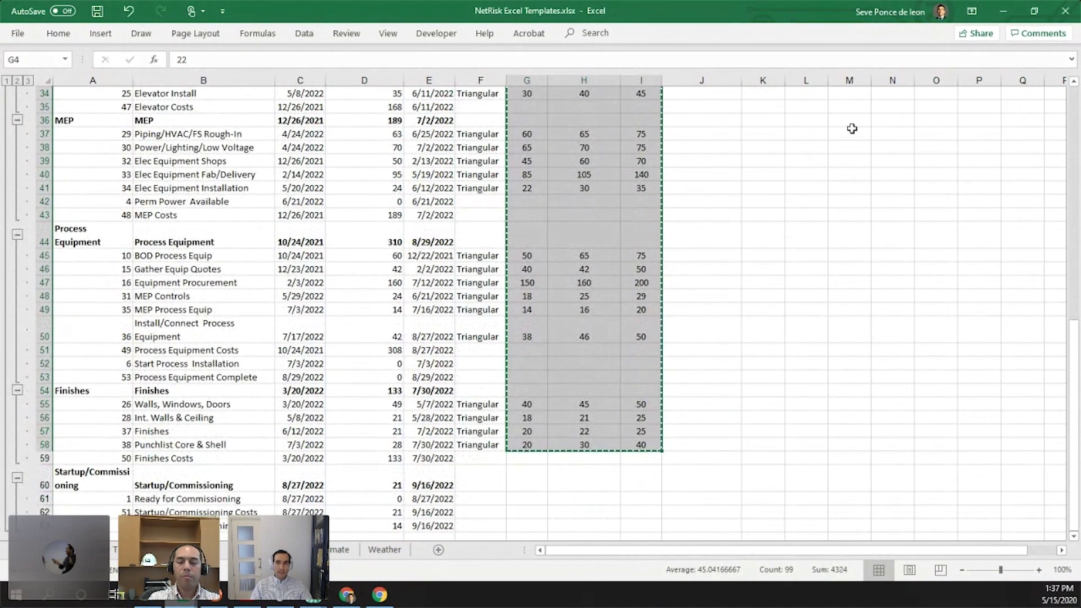
click(1009, 11)
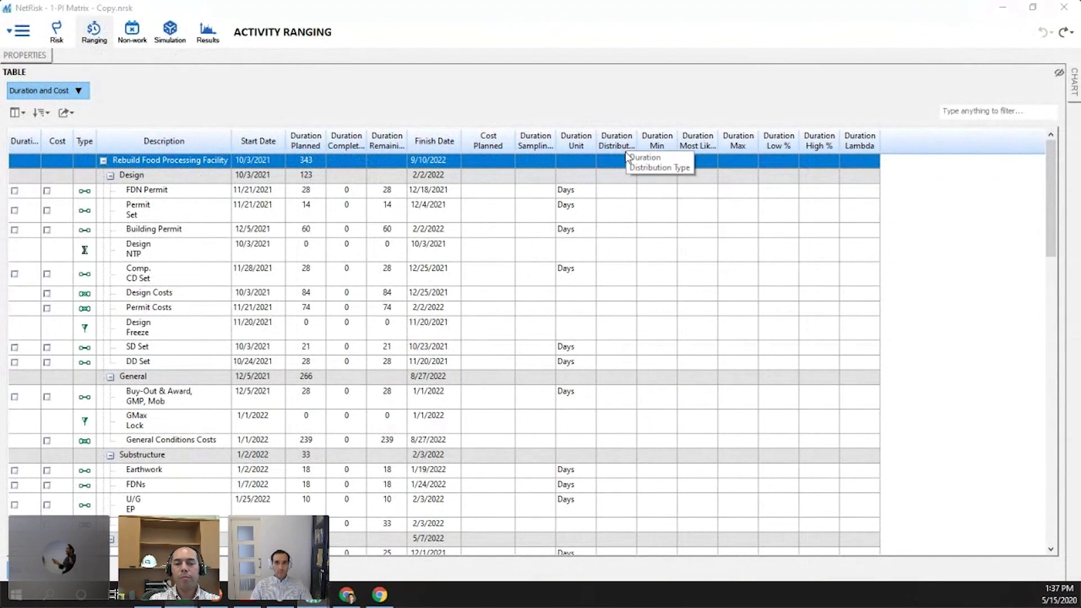
key(alt+Tab)
Copy the Distribution and Duration Min, Most Likely and Max columns in F4:I58, from FDN Permit to Punchlist Core & Shell
scroll(617, 178, up, 11)
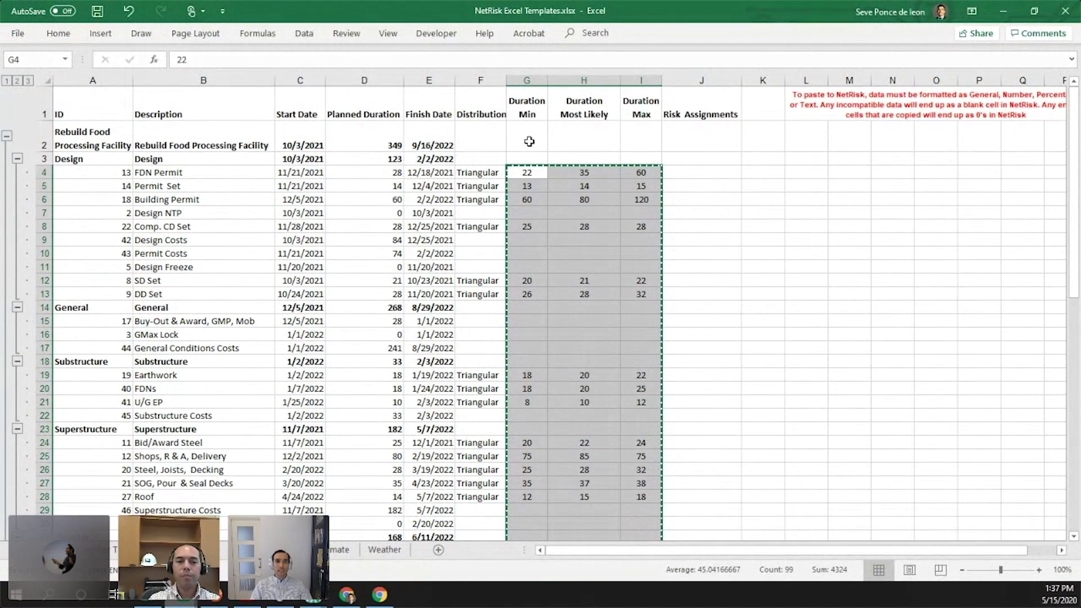
click(487, 173)
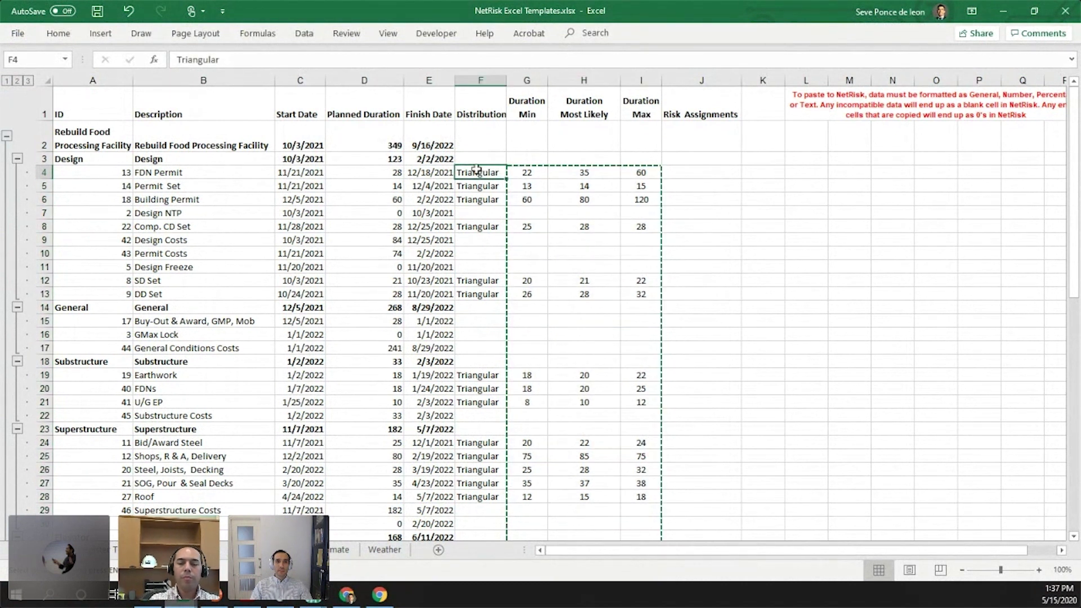
key(shift+Down)
drag(526, 227, 635, 484)
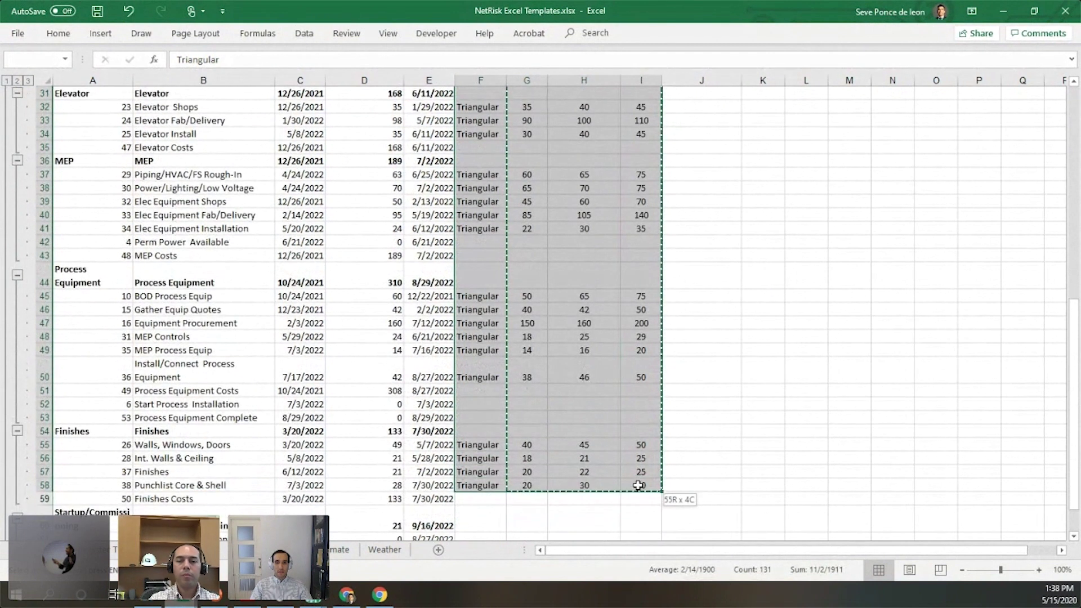
key(ctrl+c)
key(ctrl+v)
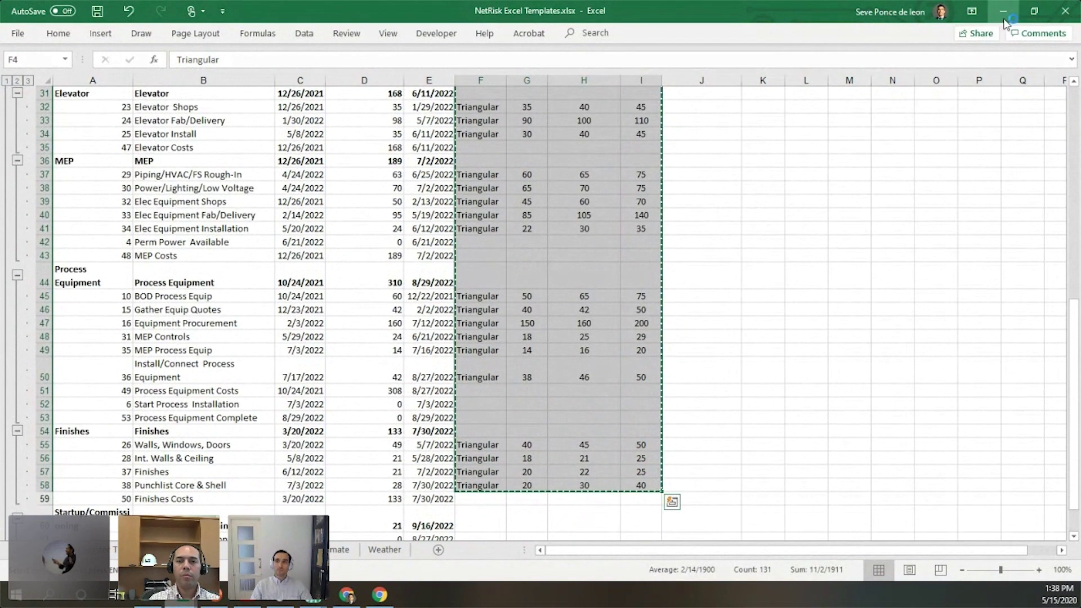
Switch back to NetRisk and paste the copied data starting at the FDN Permit activity's duration distribution cell
click(1002, 13)
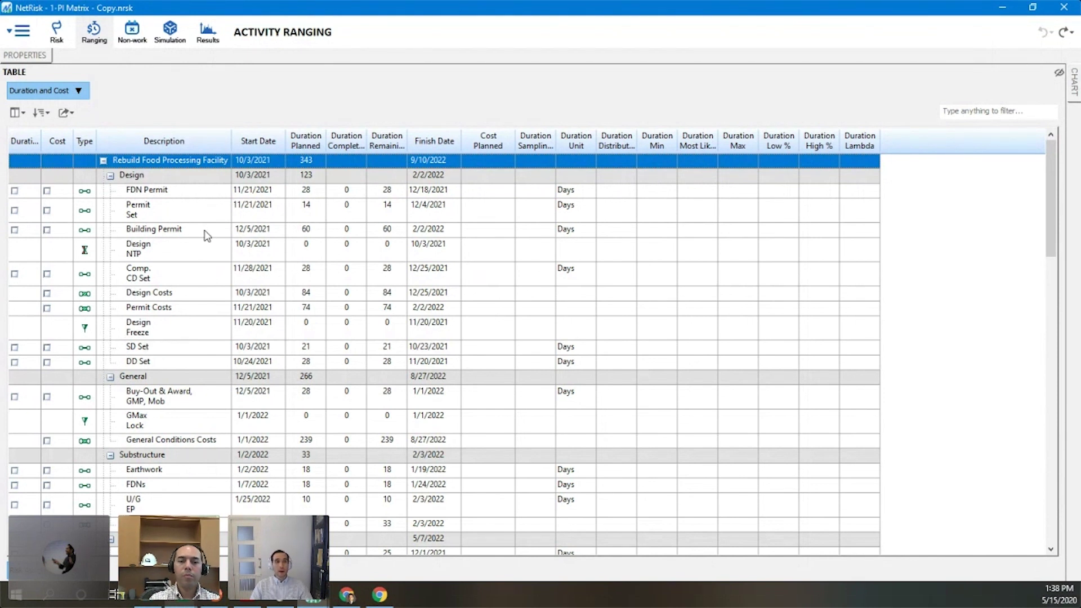
right_click(615, 195)
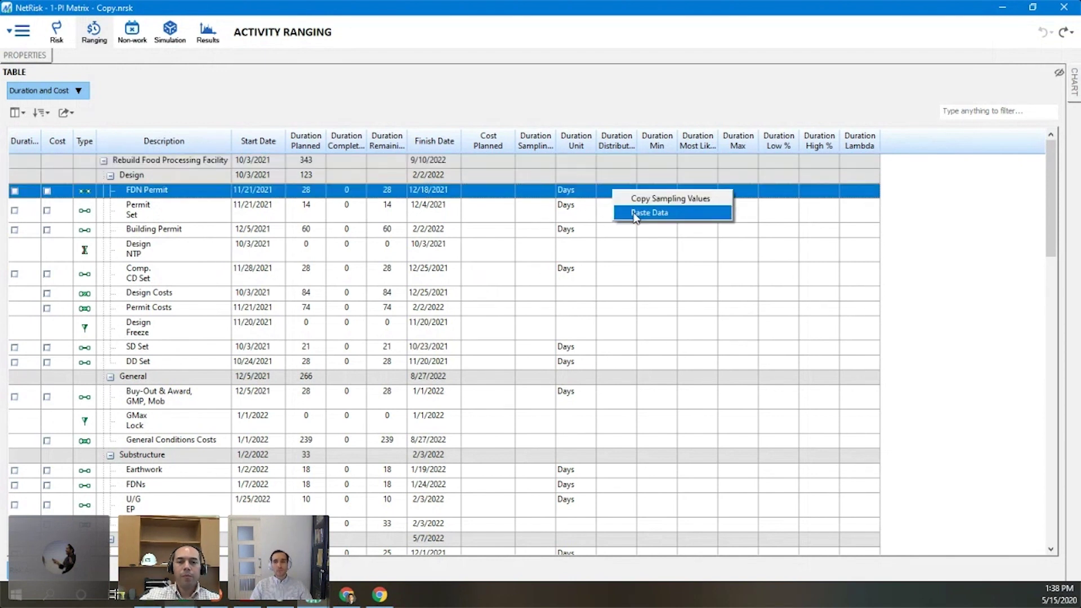
click(632, 212)
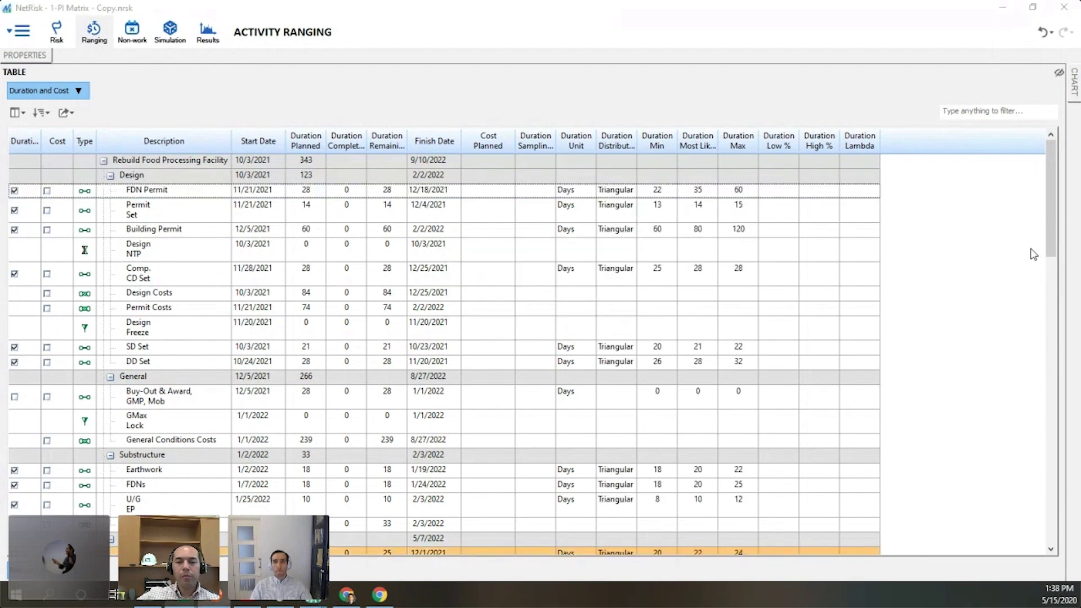